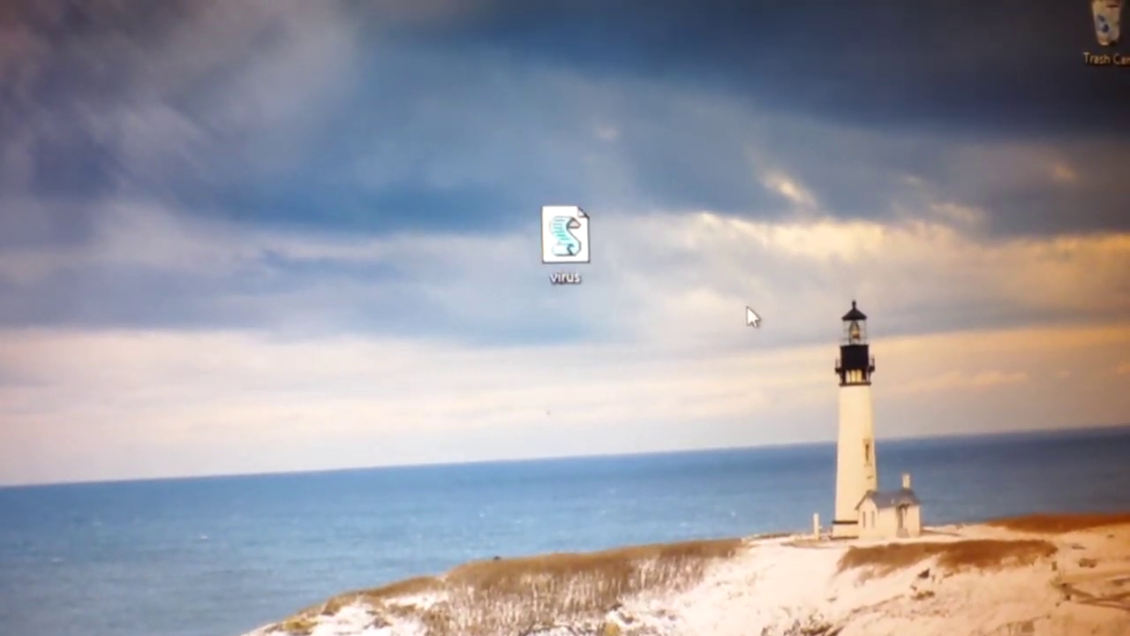
- Open the virus script file in Notepad using its right-click Edit option
{"action": "right_click", "coordinate": [569, 238]}
{"action": "left_click", "coordinate": [633, 279]}
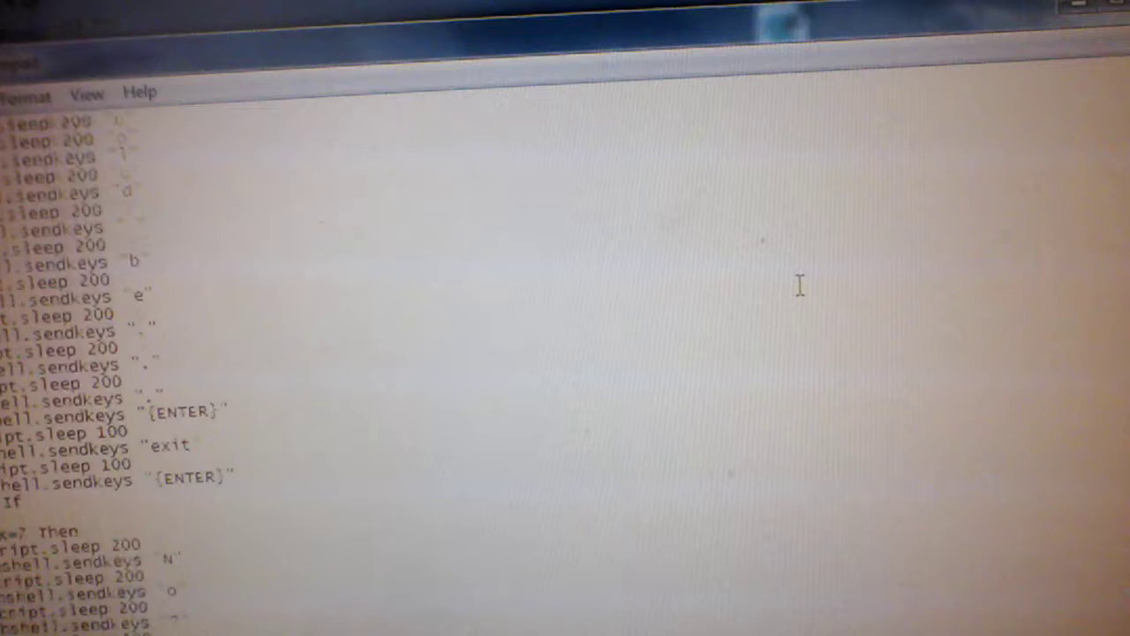
{"action": "scroll", "coordinate": [799, 284], "scroll_direction": "down", "scroll_amount": 4}
{"action": "scroll", "coordinate": [799, 284], "scroll_direction": "down", "scroll_amount": 4}
{"action": "scroll", "coordinate": [799, 285], "scroll_direction": "down", "scroll_amount": 4}
{"action": "scroll", "coordinate": [804, 300], "scroll_direction": "down", "scroll_amount": 3}
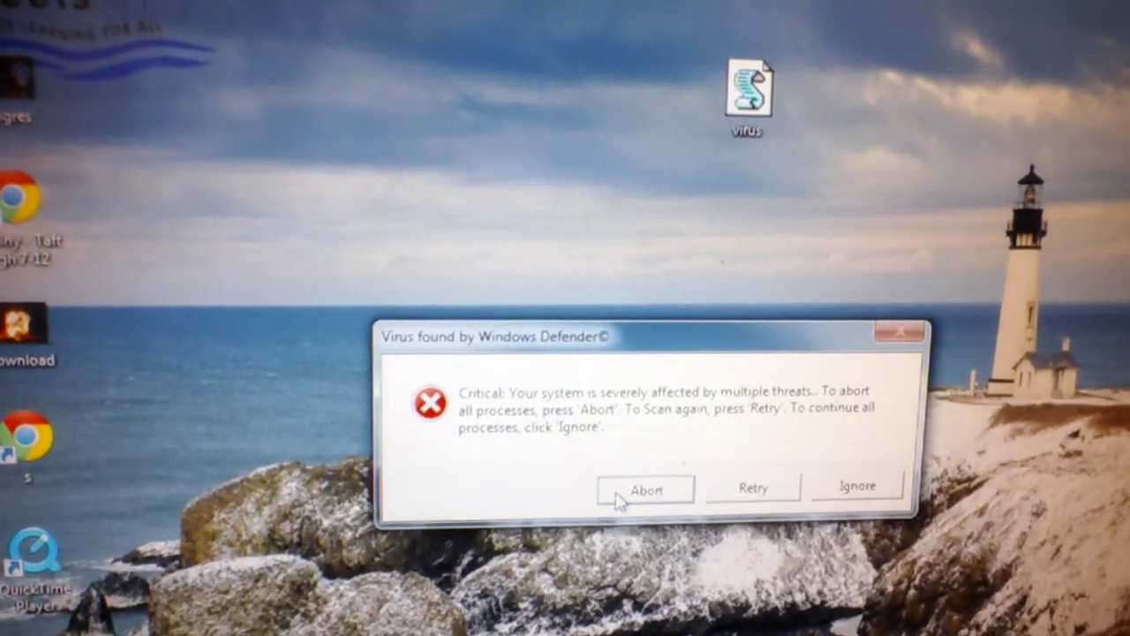
- Dismiss the 'Virus found by Windows Defender' warning by choosing Abort
{"action": "left_click", "coordinate": [618, 496]}
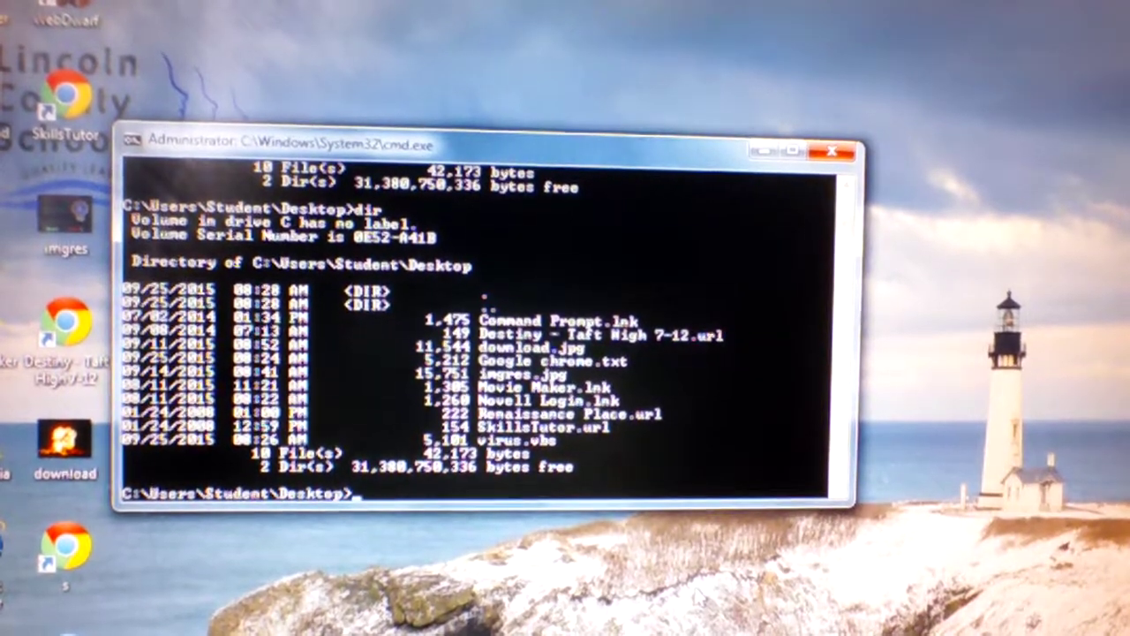
{"action": "type", "text": "cls"}
- Clear the Desktop directory listing from the command prompt console
{"action": "key", "text": "Return"}
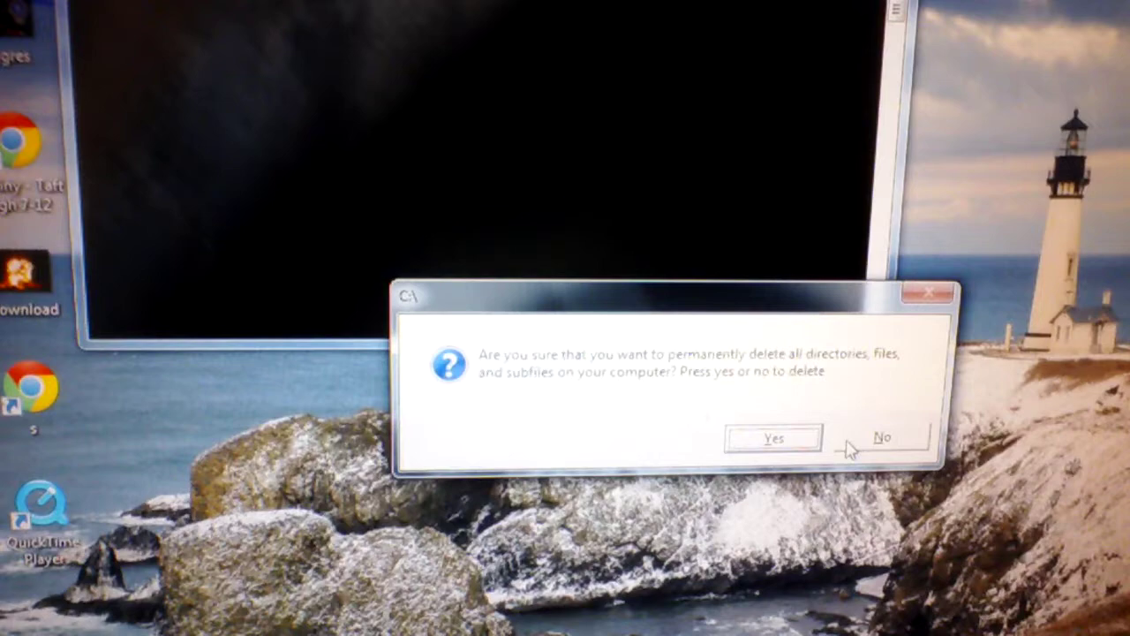
- Decline the confirmation to permanently delete all files by choosing No
{"action": "left_click", "coordinate": [882, 439]}
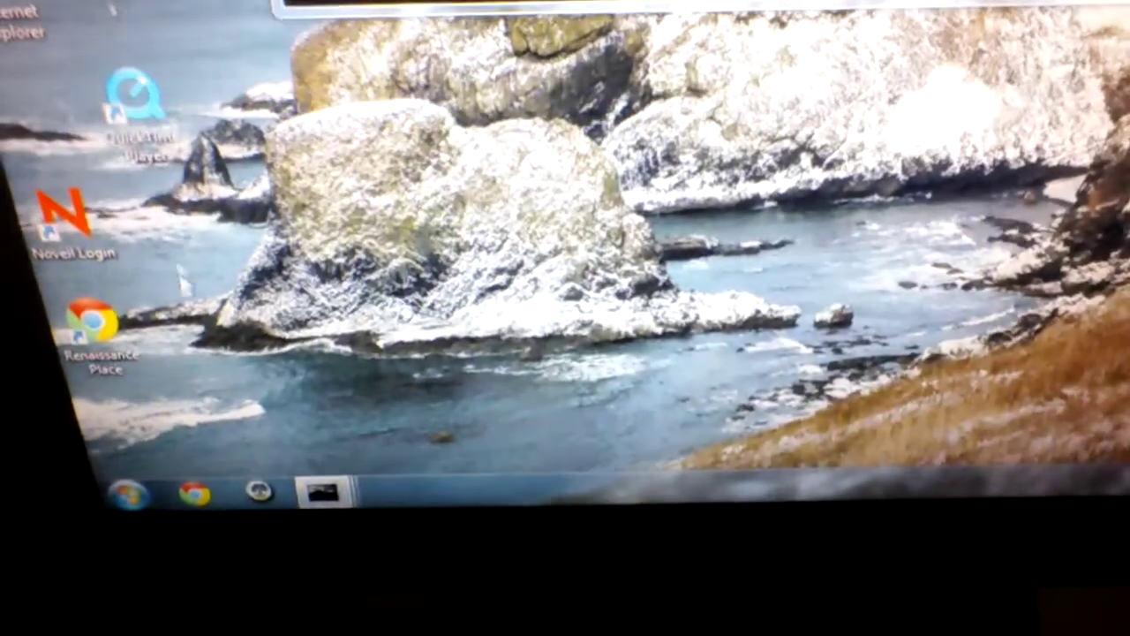
- Run the searched item from Start menu search to trigger the Trash Can and Novell pop-ups
{"action": "key", "text": "super"}
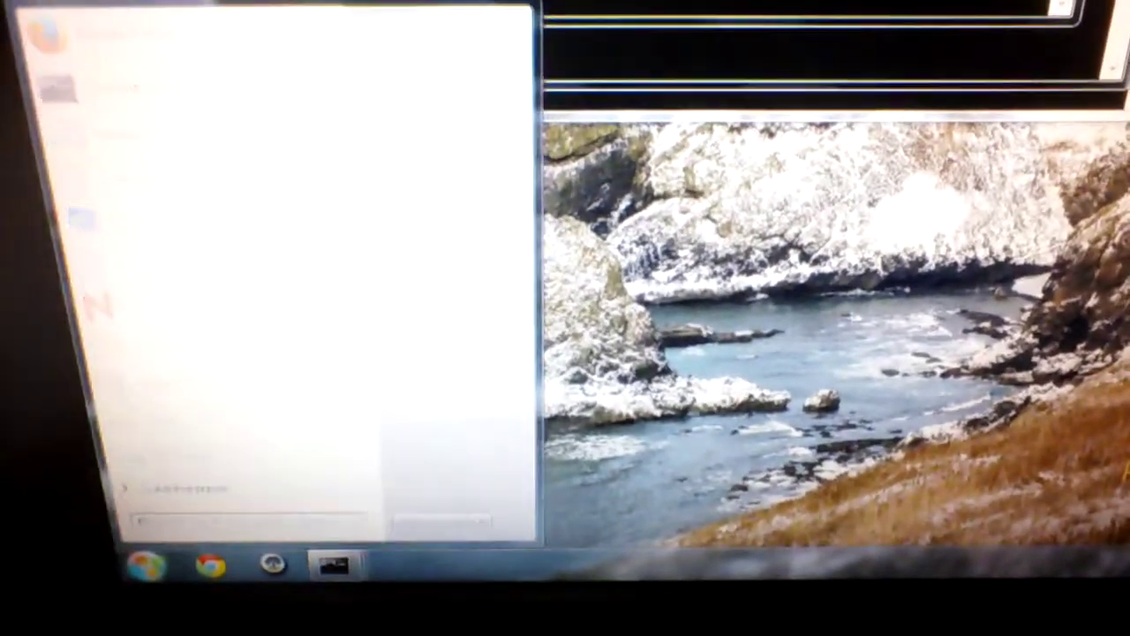
{"action": "key", "text": "Return"}
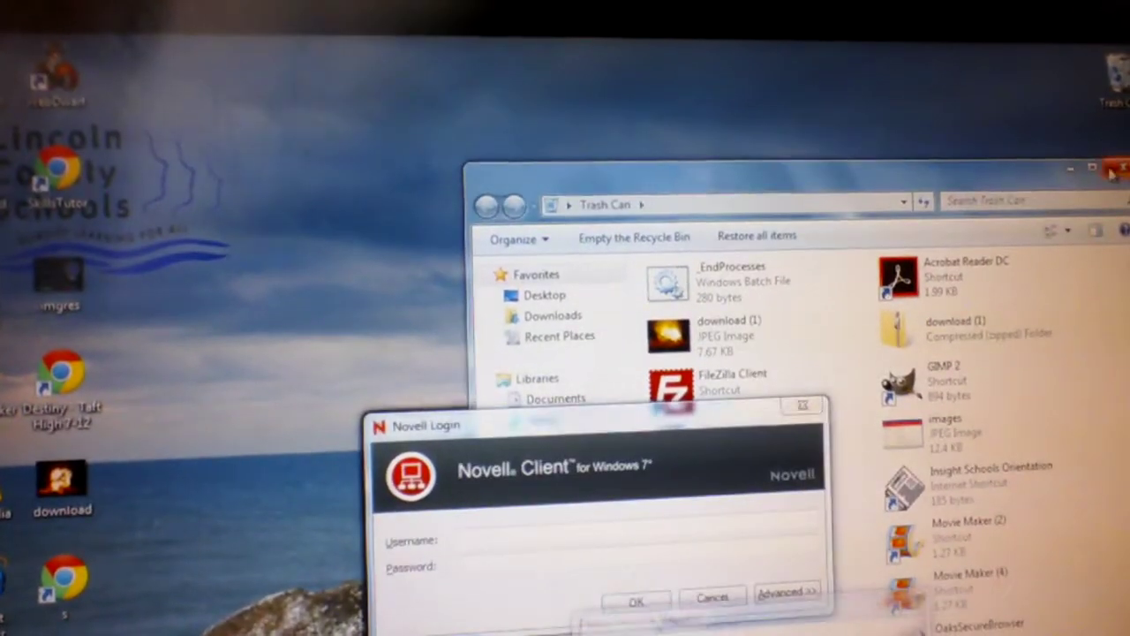
- Close the Trash Can window and dismiss the Novell login and invalid-username prompts
{"action": "key", "text": "alt+F4"}
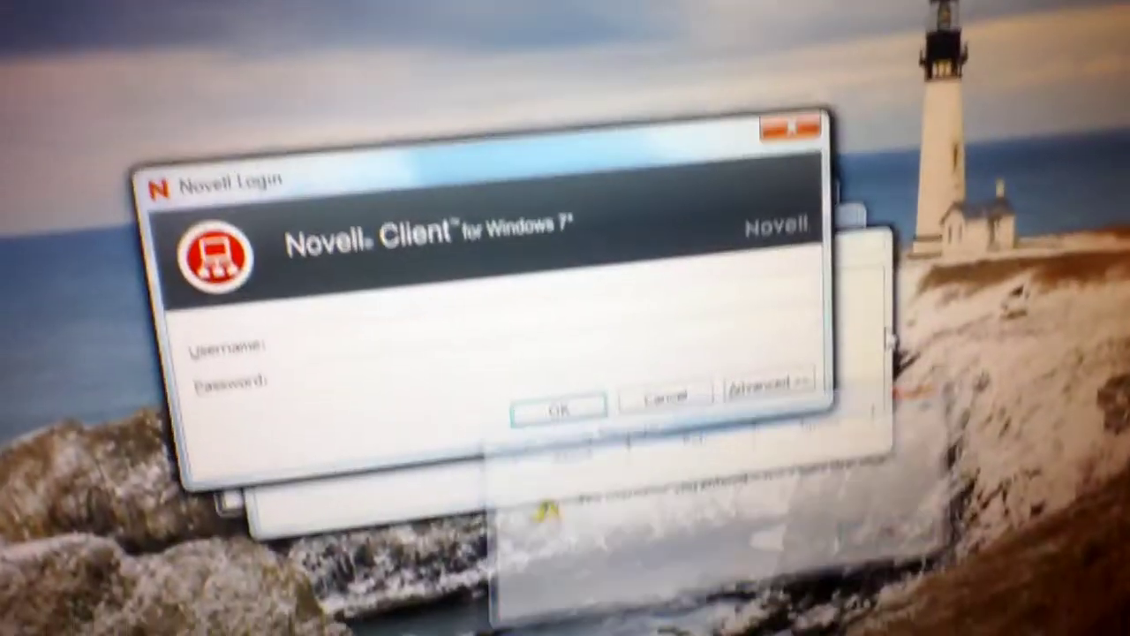
{"action": "key", "text": "Return"}
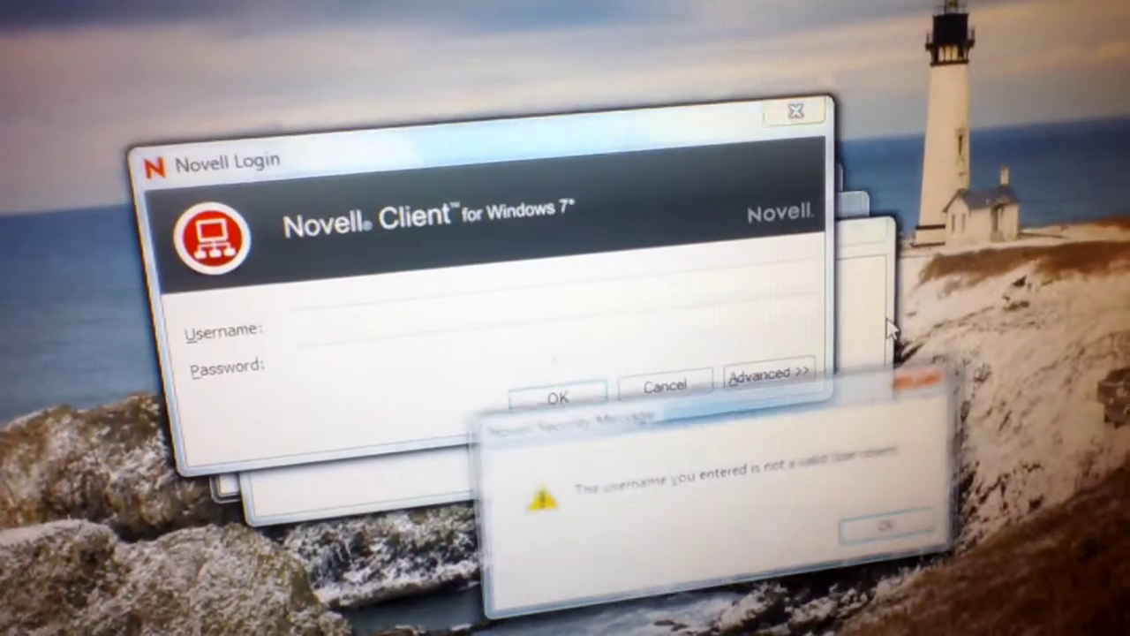
{"action": "key", "text": "Return"}
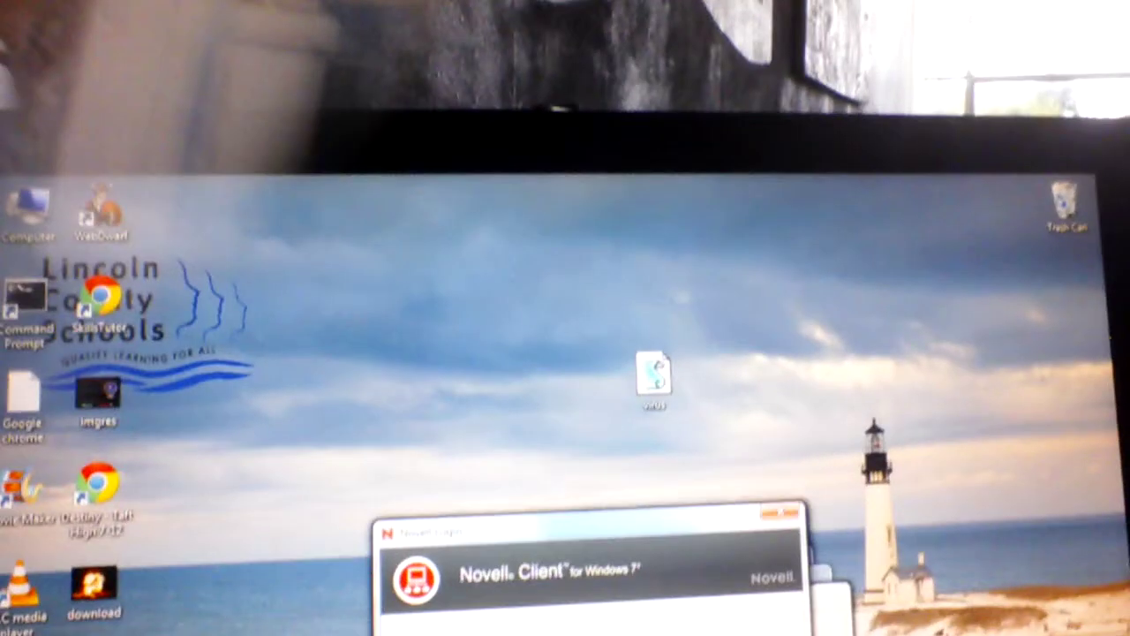
{"action": "key", "text": "Return"}
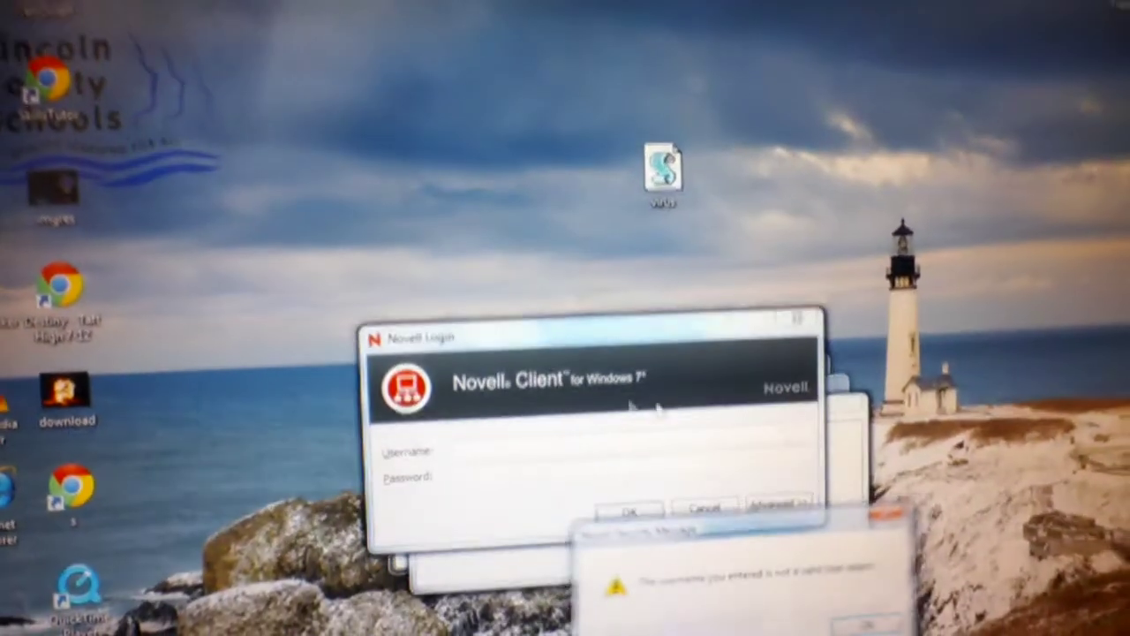